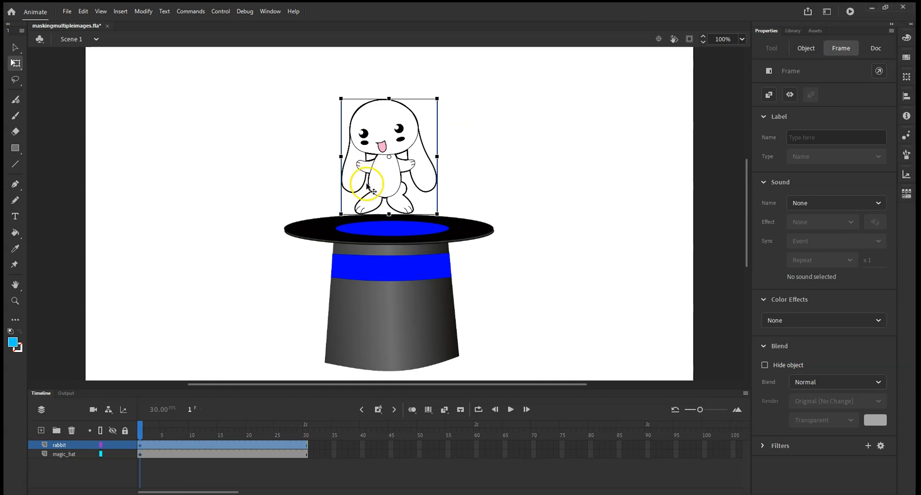
Add a layer named mask_layer and order the layers so it lies below magic_hat and above rabbit
{"action": "left_click", "coordinate": [278, 337]}
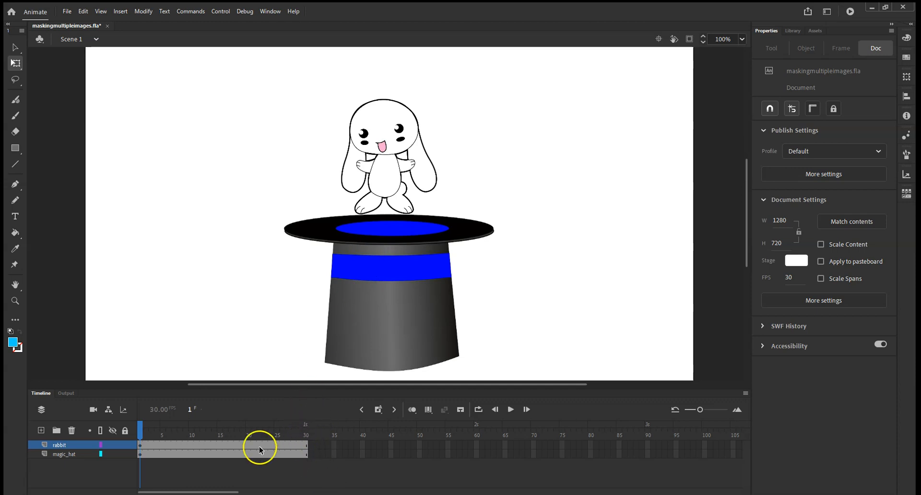
{"action": "mouse_move", "coordinate": [142, 428]}
{"action": "left_mouse_down"}
{"action": "mouse_move", "coordinate": [312, 430]}
{"action": "mouse_move", "coordinate": [127, 425]}
{"action": "left_mouse_up"}
{"action": "left_click", "coordinate": [41, 430]}
{"action": "double_click", "coordinate": [61, 445]}
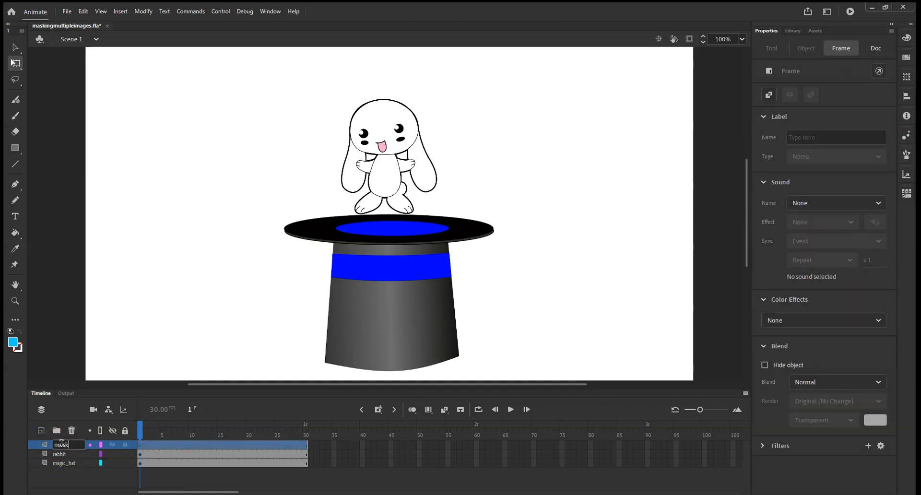
{"action": "left_click_drag", "start_coordinate": [62, 454], "coordinate": [59, 467]}
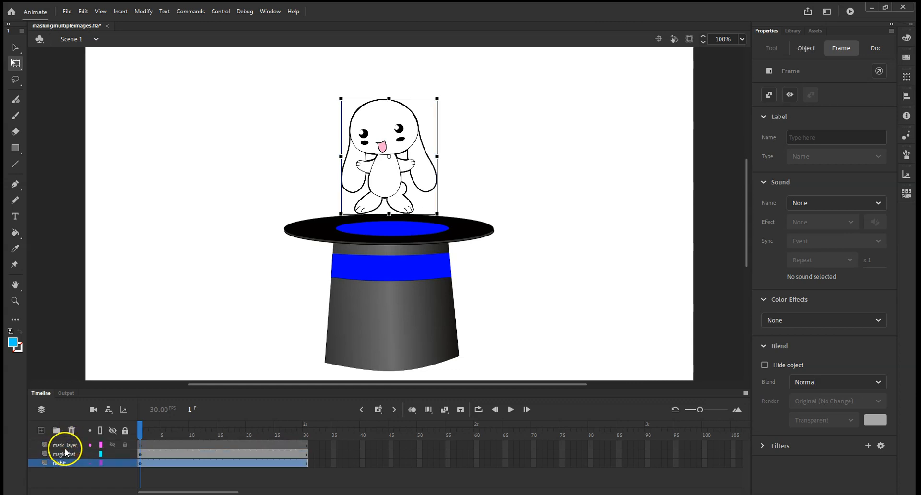
{"action": "left_click_drag", "start_coordinate": [67, 447], "coordinate": [66, 453]}
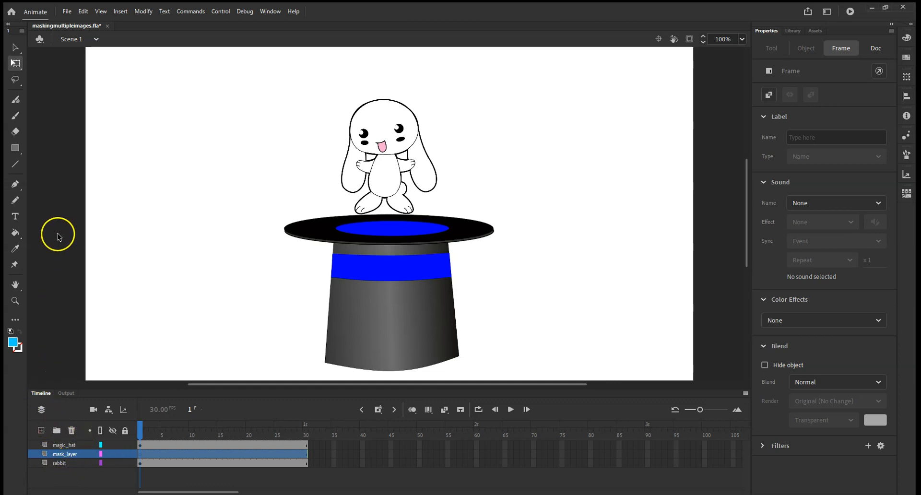
On mask_layer, draw a light blue rectangle behind the hat's brim and widen it to about 238 × 39 px
{"action": "left_click", "coordinate": [16, 148]}
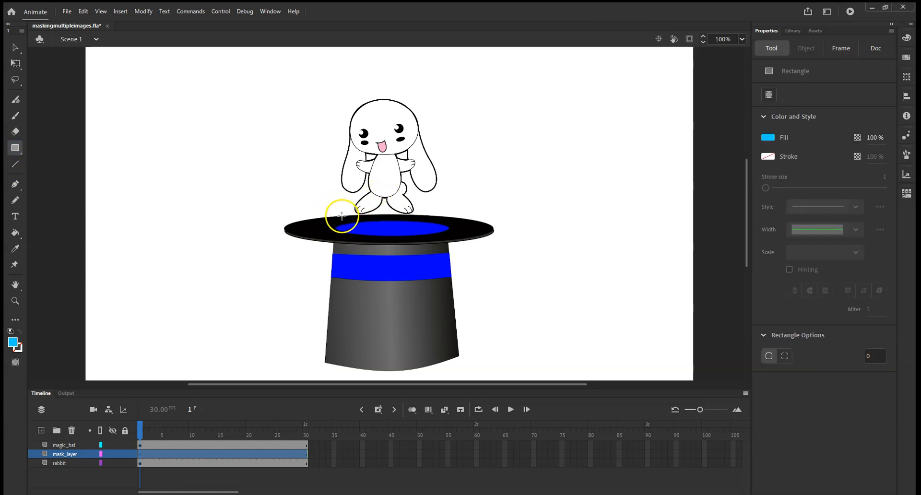
{"action": "left_click_drag", "start_coordinate": [341, 214], "coordinate": [438, 219]}
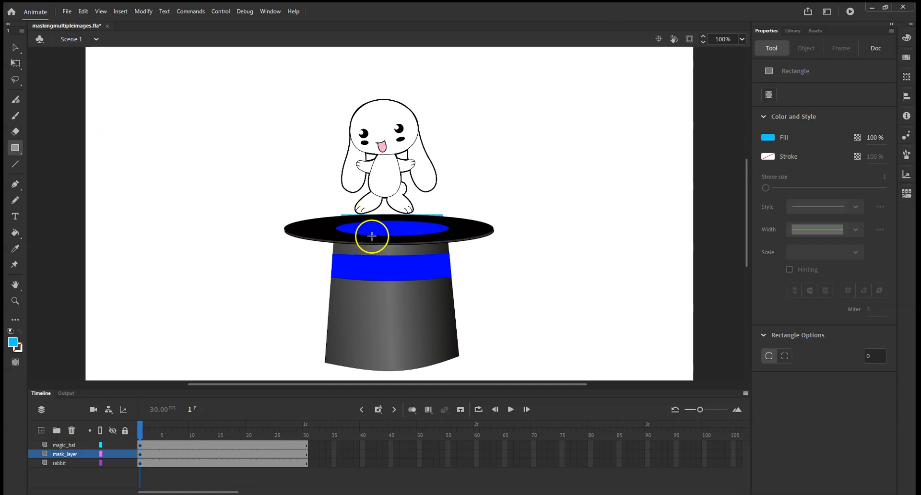
{"action": "left_click", "coordinate": [15, 63]}
{"action": "left_click", "coordinate": [349, 221]}
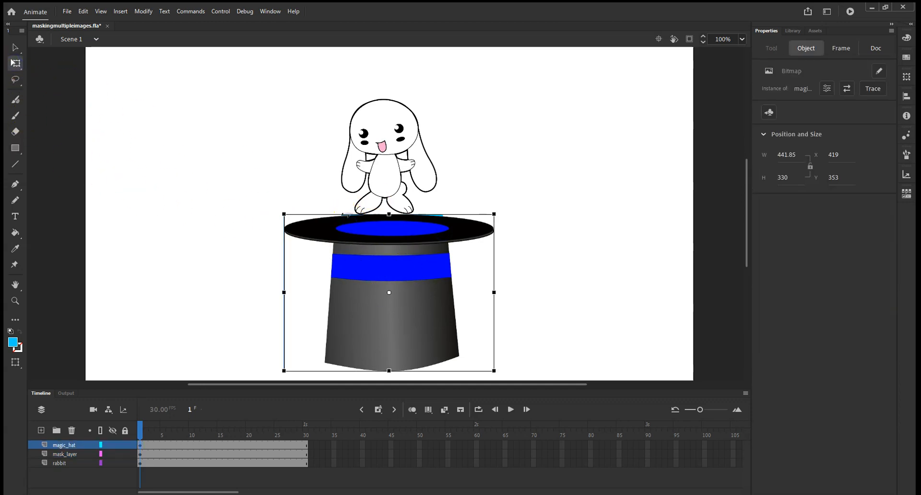
{"action": "left_click", "coordinate": [63, 455]}
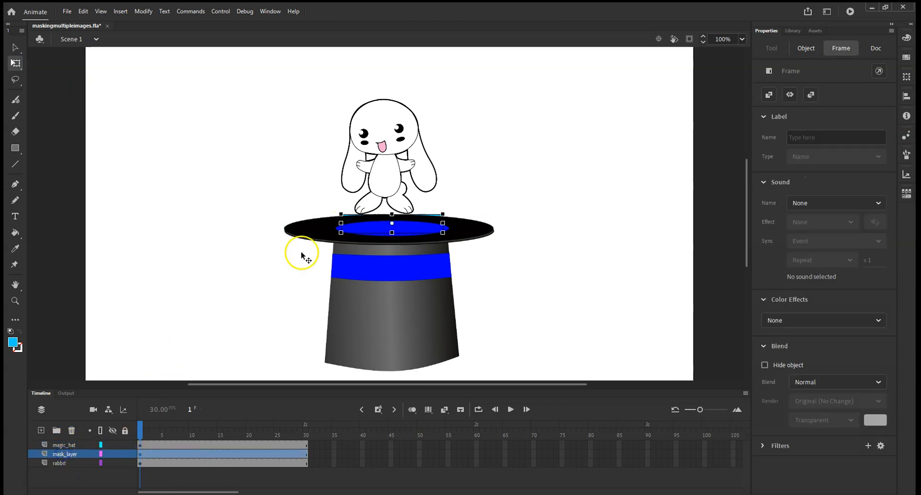
{"action": "left_click_drag", "start_coordinate": [341, 214], "coordinate": [335, 214]}
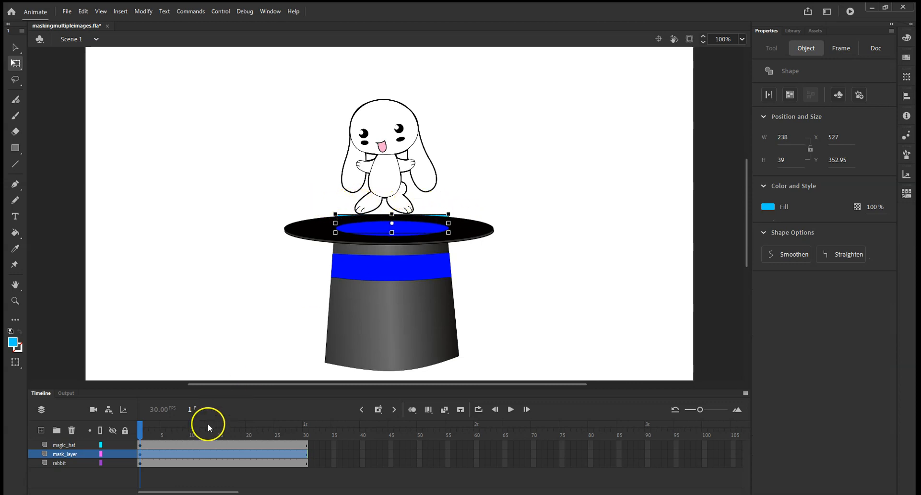
Create a classic tween on mask_layer, converting its rectangle to a symbol
{"action": "right_click", "coordinate": [171, 454]}
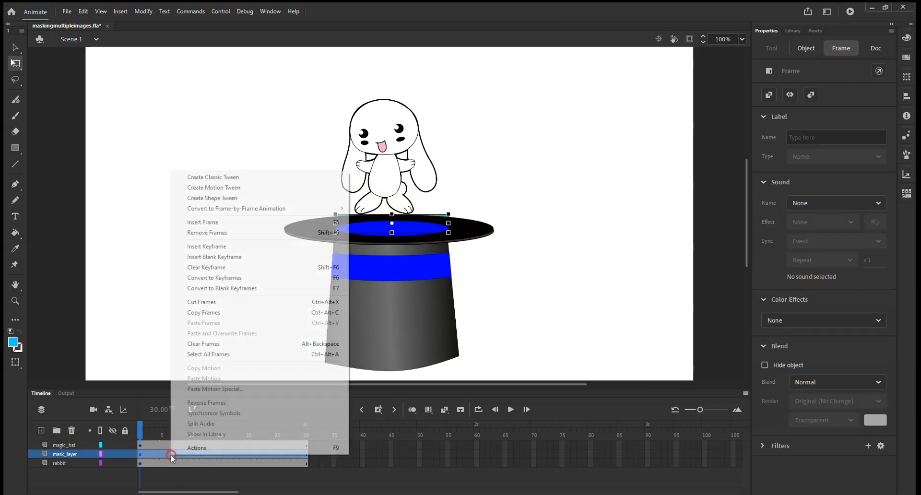
{"action": "left_click", "coordinate": [237, 181]}
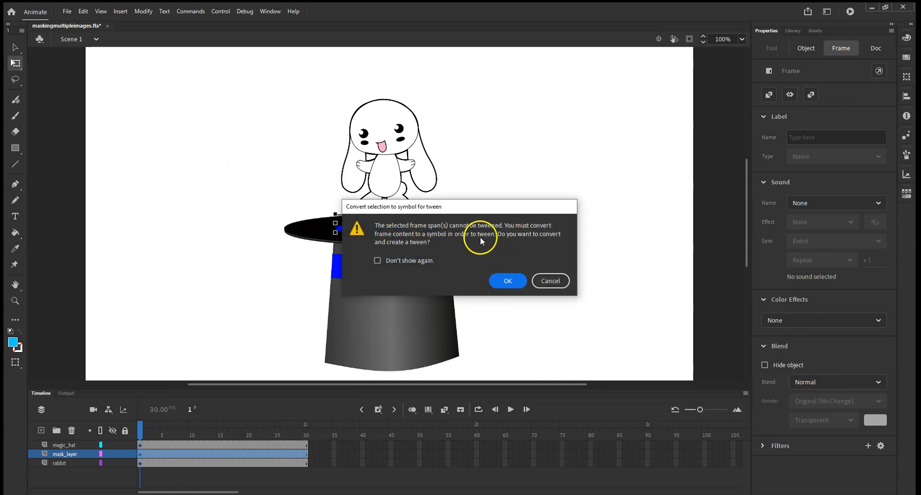
{"action": "left_click", "coordinate": [509, 282]}
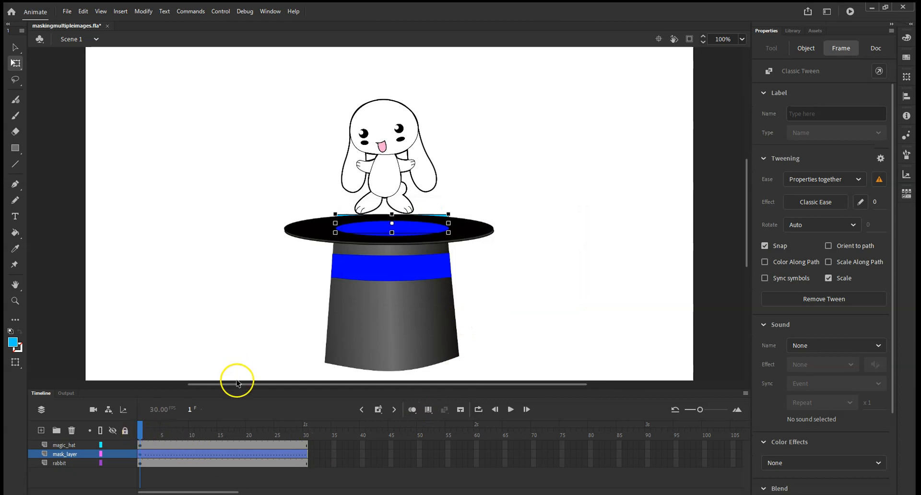
Go to frame 10 and try to select the mask rectangle behind the hat's brim
{"action": "left_click", "coordinate": [139, 431]}
{"action": "left_click_drag", "start_coordinate": [153, 428], "coordinate": [190, 431]}
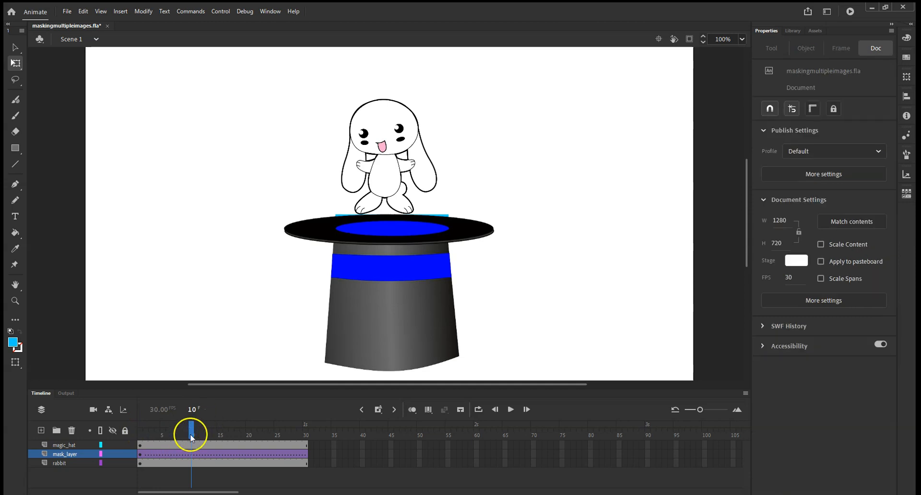
{"action": "left_click", "coordinate": [342, 225]}
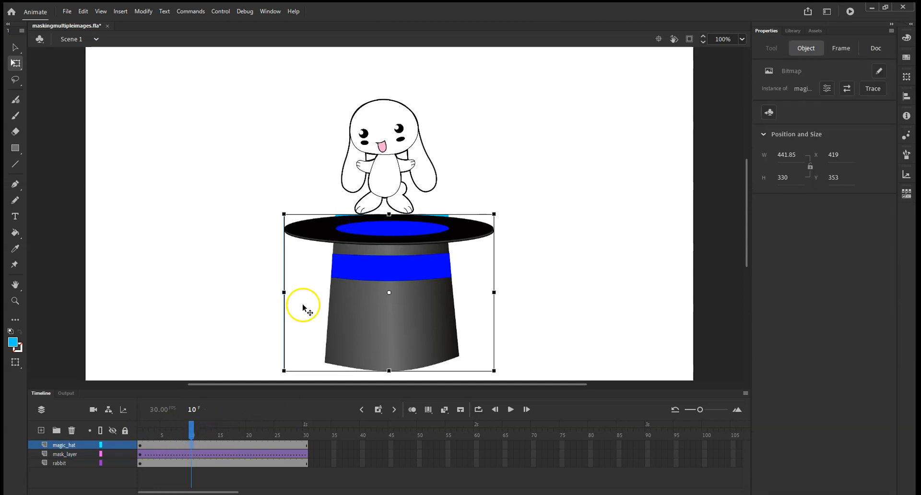
{"action": "left_click", "coordinate": [77, 454]}
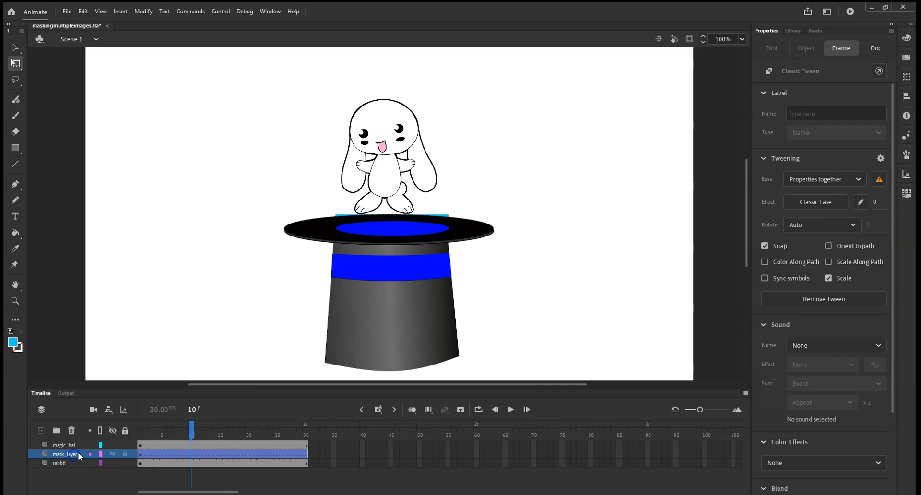
{"action": "left_click", "coordinate": [340, 214]}
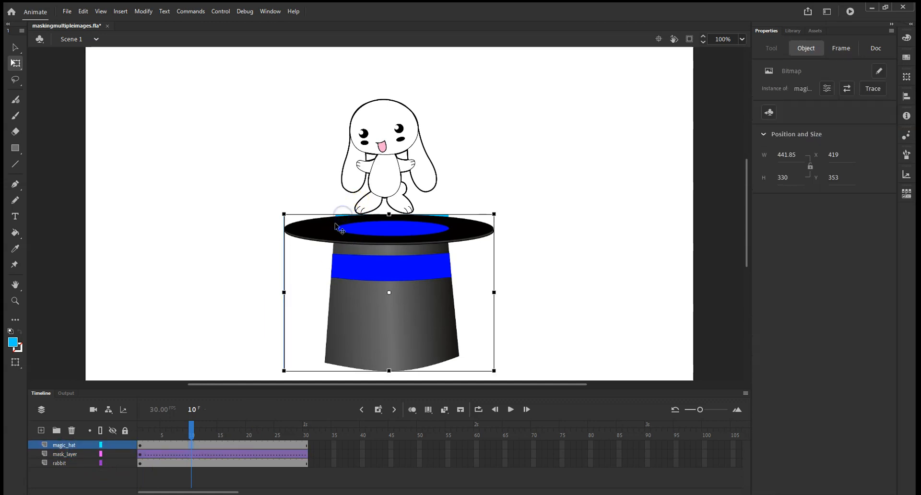
{"action": "left_click", "coordinate": [84, 454]}
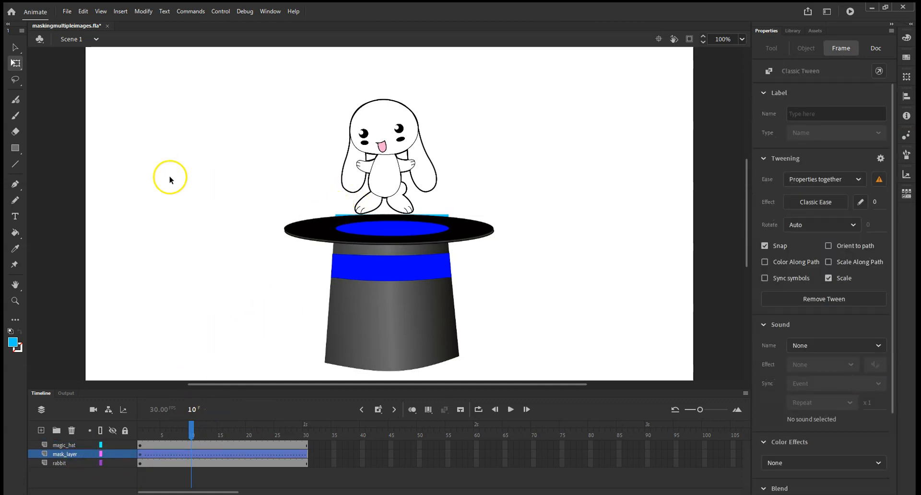
{"action": "left_click", "coordinate": [339, 215]}
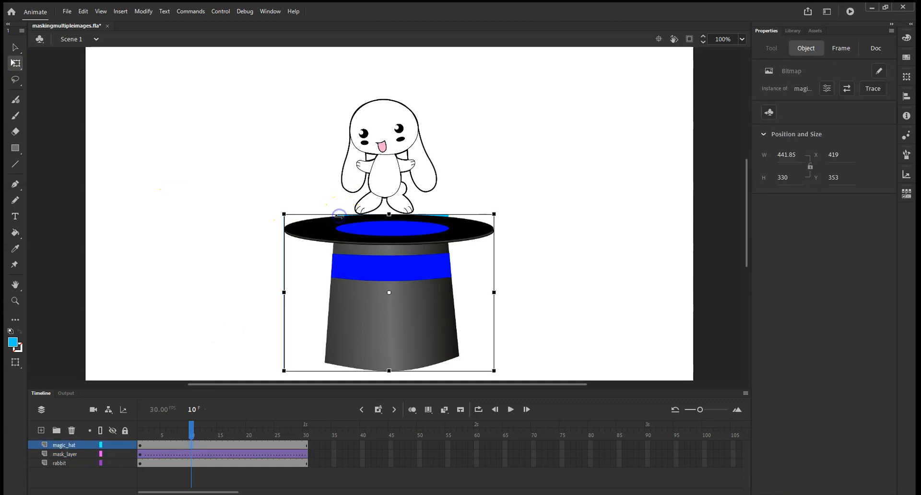
{"action": "left_click", "coordinate": [340, 213]}
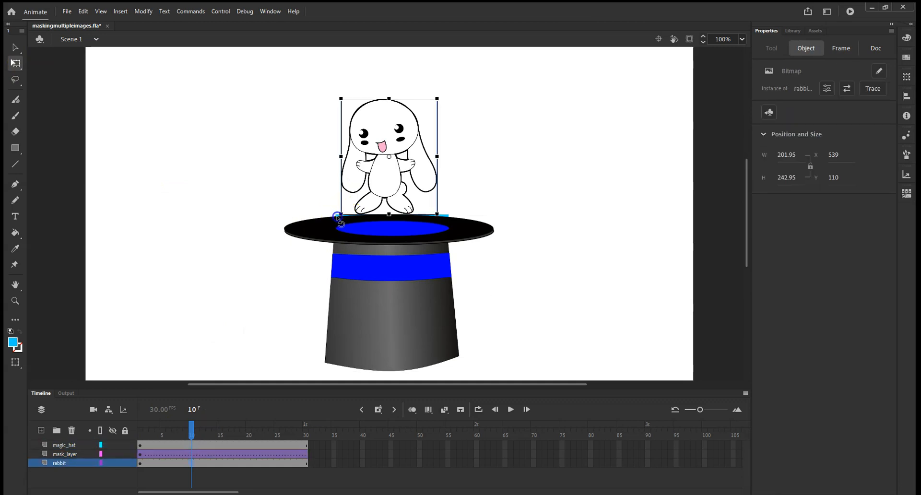
Lock the magic_hat and rabbit layers so only mask_layer can be edited
{"action": "left_click", "coordinate": [65, 445]}
{"action": "left_click", "coordinate": [125, 445]}
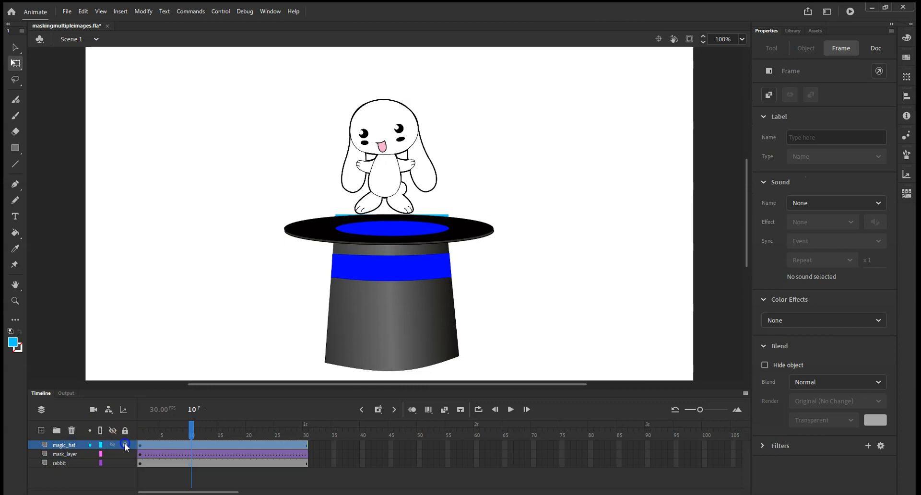
{"action": "left_click", "coordinate": [342, 223]}
{"action": "left_click", "coordinate": [344, 228]}
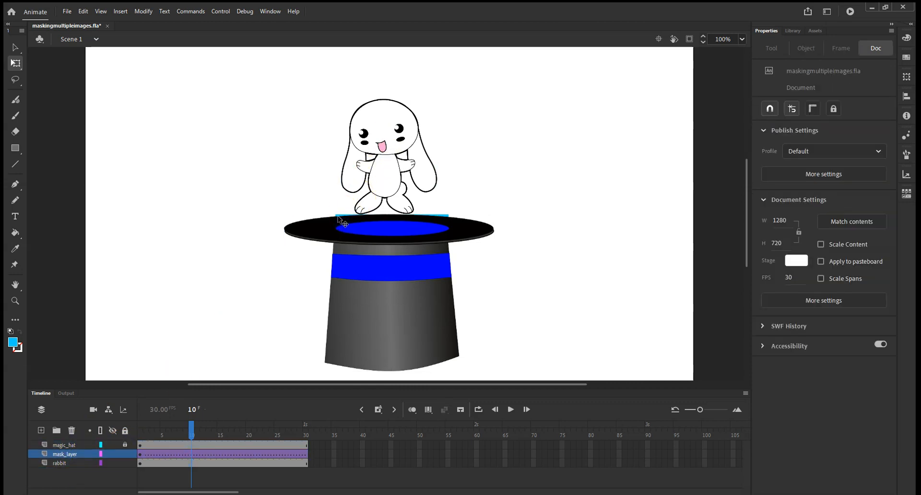
{"action": "left_click", "coordinate": [78, 464]}
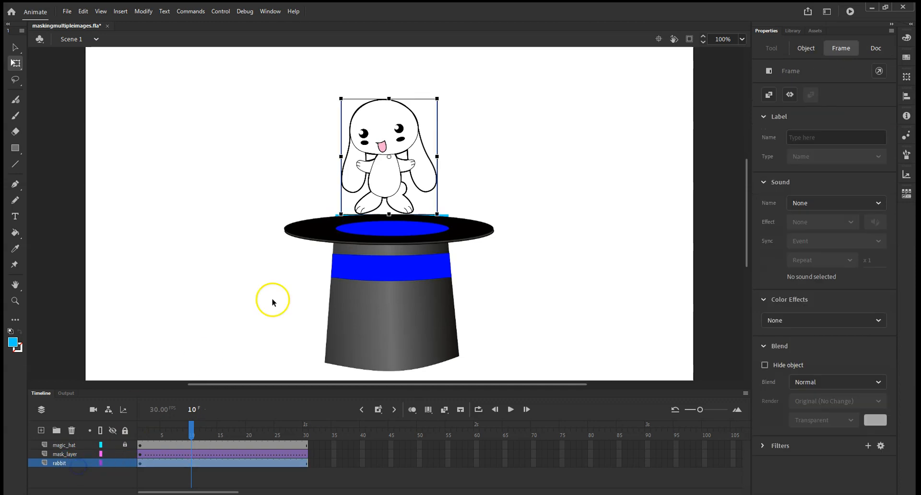
{"action": "left_click", "coordinate": [124, 463]}
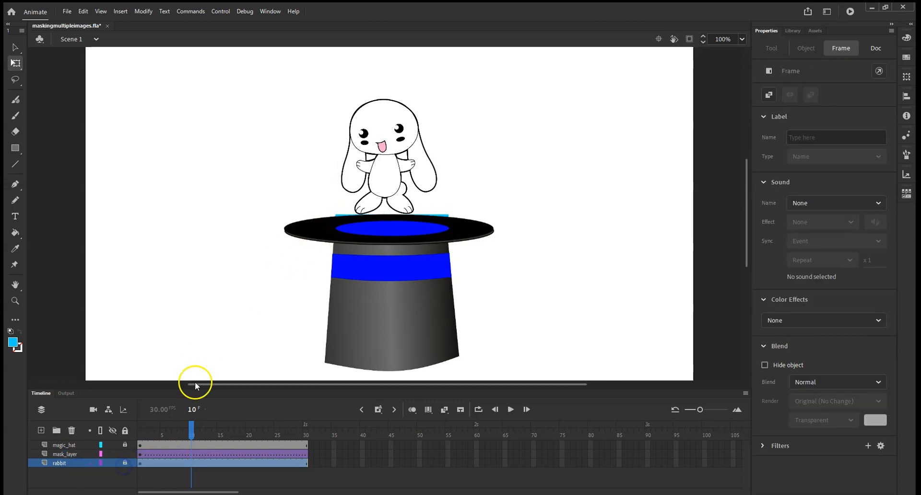
At frame 10, stretch the mask rectangle vertically to about 119 px high so it covers the rabbit's feet
{"action": "left_click", "coordinate": [60, 455]}
{"action": "left_click", "coordinate": [340, 217]}
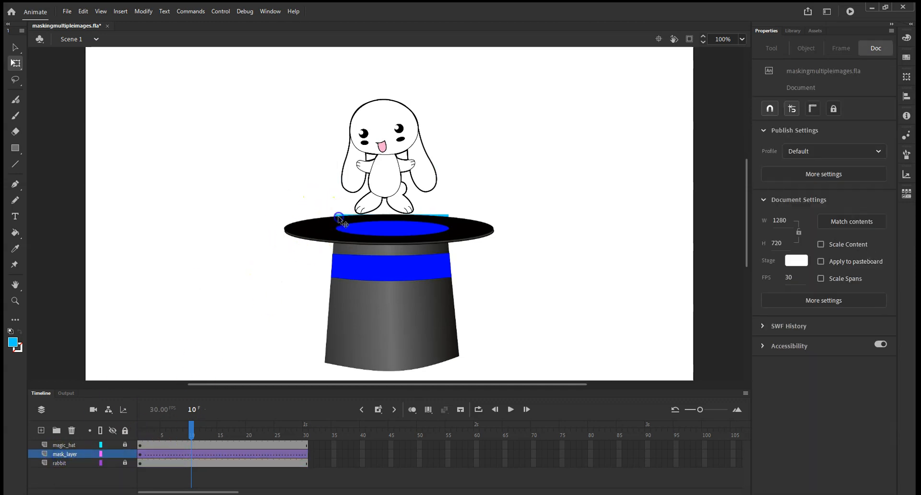
{"action": "left_click_drag", "start_coordinate": [339, 215], "coordinate": [341, 215]}
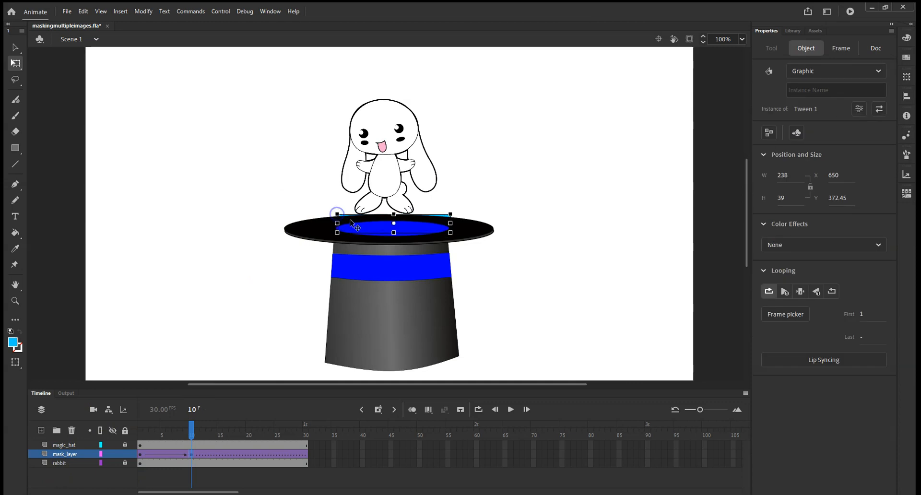
{"action": "left_click_drag", "start_coordinate": [335, 213], "coordinate": [336, 206]}
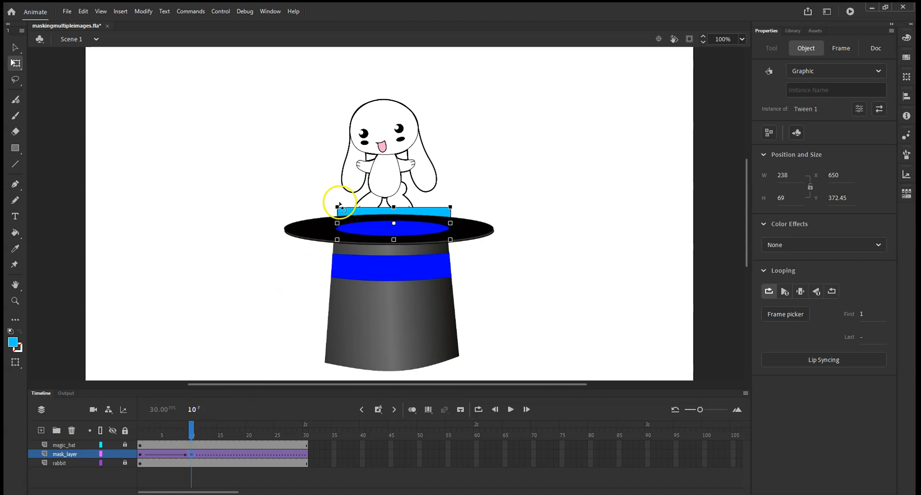
{"action": "left_click_drag", "start_coordinate": [337, 207], "coordinate": [336, 195]}
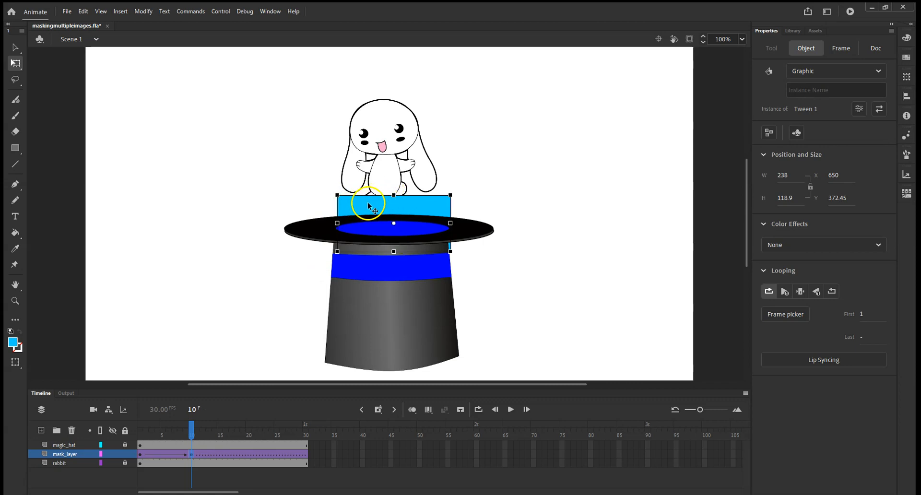
At frame 20, shift the mask rectangle to about X 642 and stretch it to about 295 px high, up to the rabbit's chin
{"action": "left_click_drag", "start_coordinate": [191, 435], "coordinate": [251, 429]}
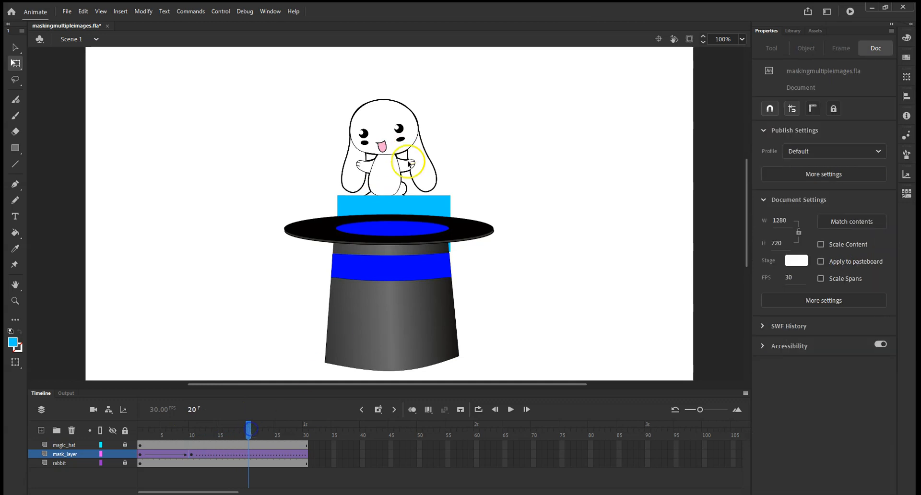
{"action": "left_click", "coordinate": [382, 208]}
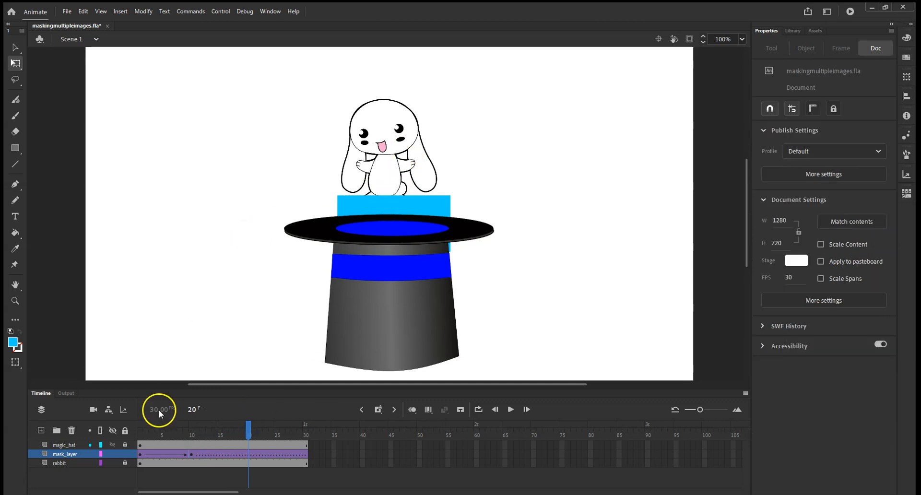
{"action": "left_click", "coordinate": [435, 201]}
{"action": "left_click", "coordinate": [343, 198]}
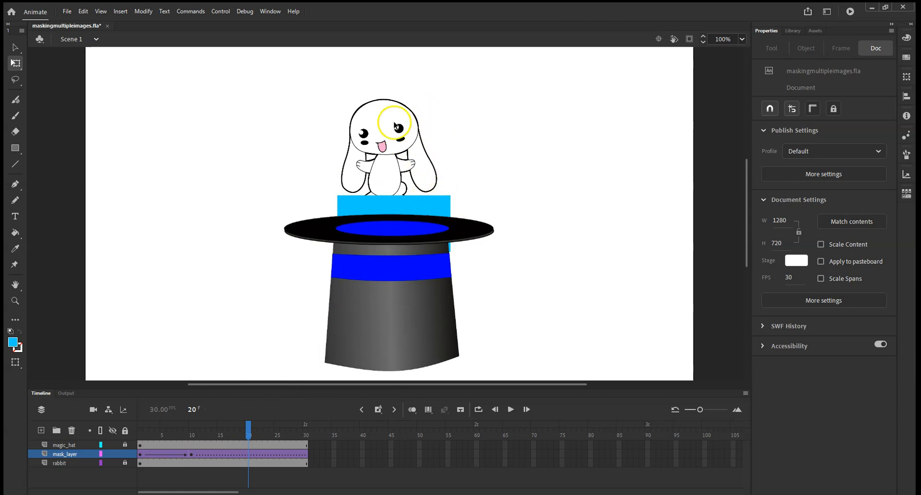
{"action": "left_click_drag", "start_coordinate": [442, 210], "coordinate": [439, 211]}
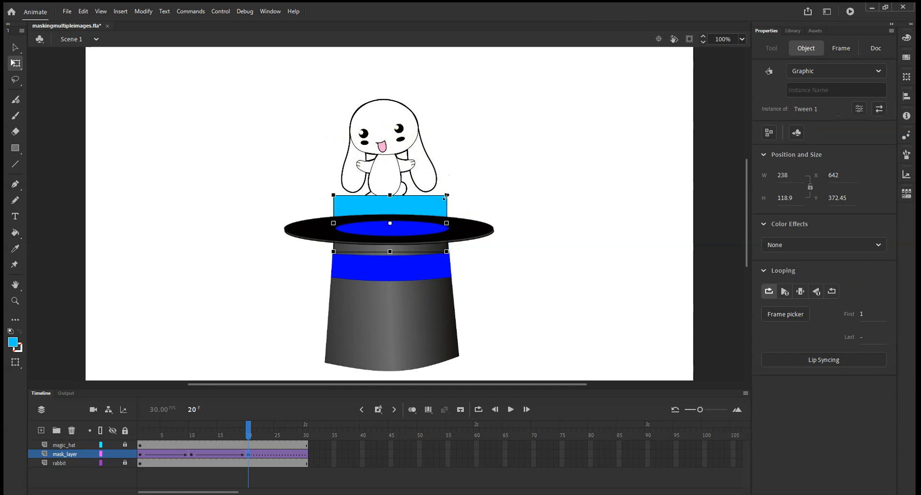
{"action": "left_click_drag", "start_coordinate": [390, 195], "coordinate": [382, 153]}
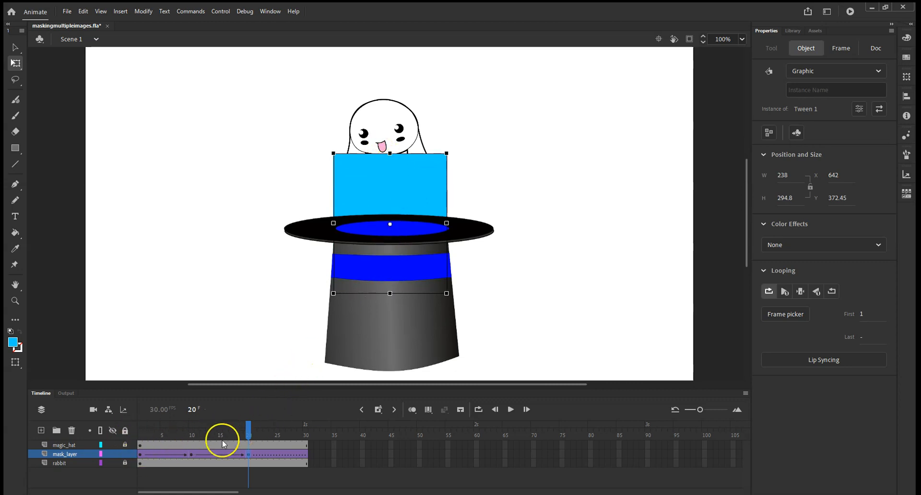
At frame 30, stretch the mask rectangle to about 527 px high at X 642 so it covers the whole rabbit
{"action": "left_click", "coordinate": [305, 434]}
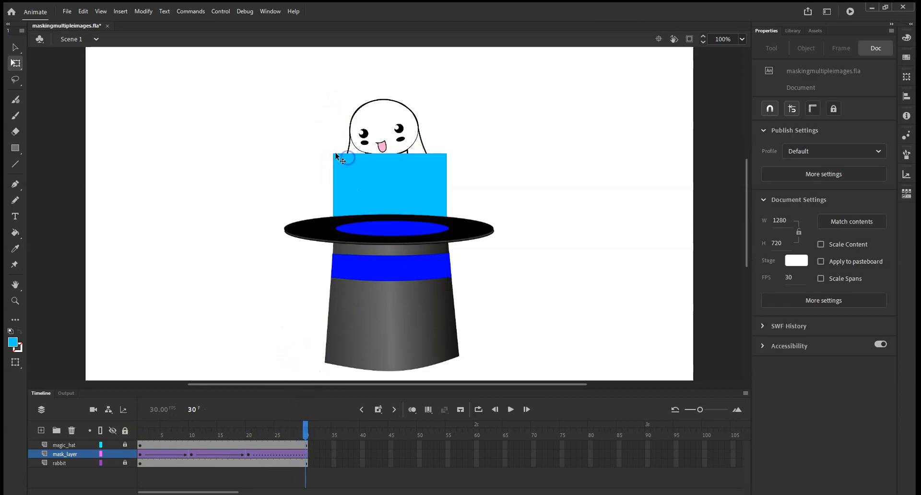
{"action": "left_click", "coordinate": [350, 169]}
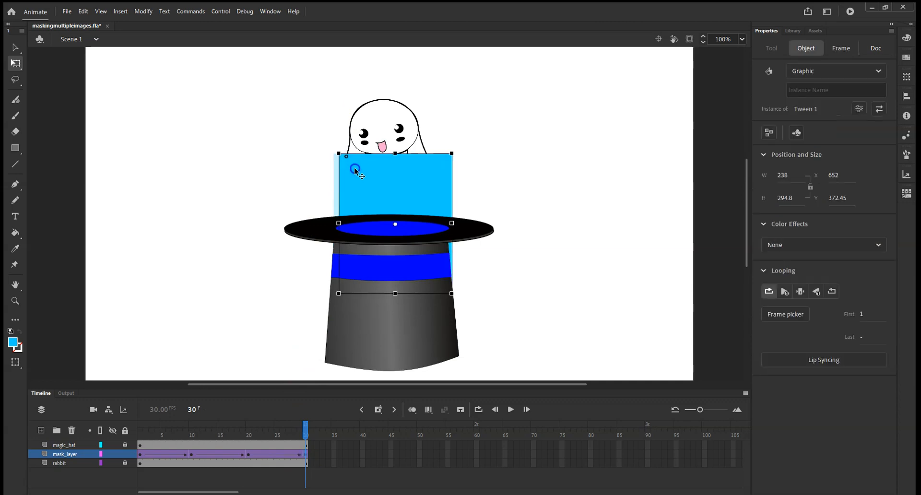
{"action": "left_click_drag", "start_coordinate": [389, 149], "coordinate": [390, 96]}
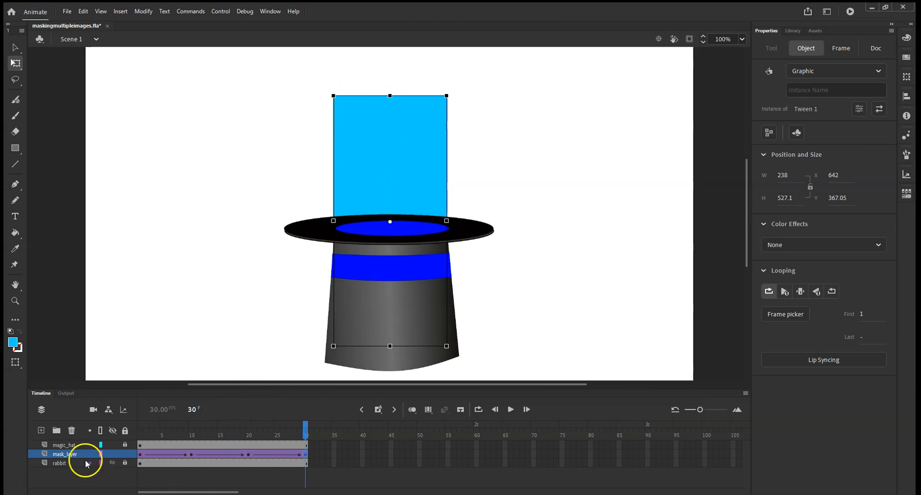
Turn mask_layer into a mask for the rabbit layer and play the animation from frame 1
{"action": "right_click", "coordinate": [70, 454]}
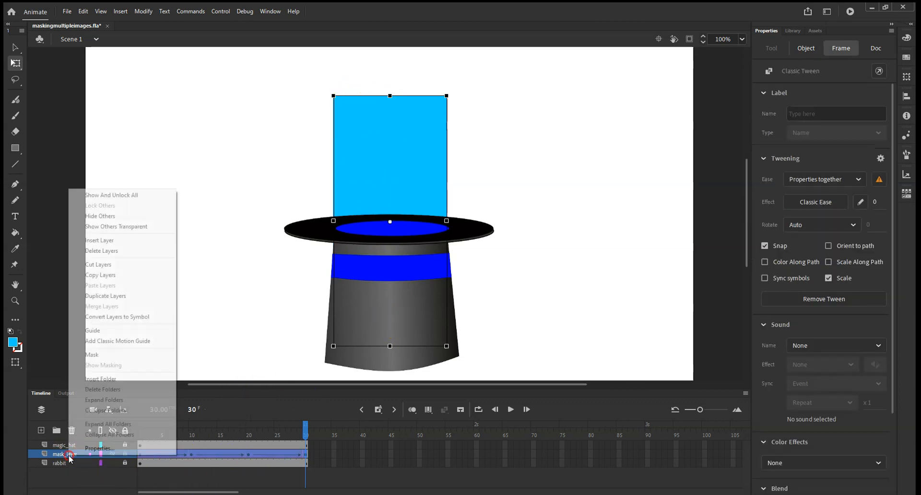
{"action": "left_click", "coordinate": [85, 356]}
{"action": "left_click_drag", "start_coordinate": [305, 428], "coordinate": [140, 442]}
{"action": "left_click", "coordinate": [244, 413]}
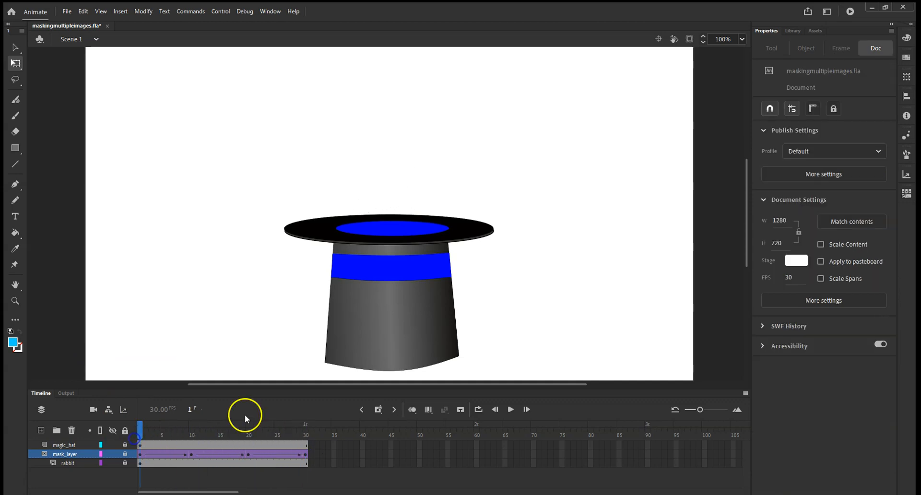
{"action": "left_click", "coordinate": [513, 410]}
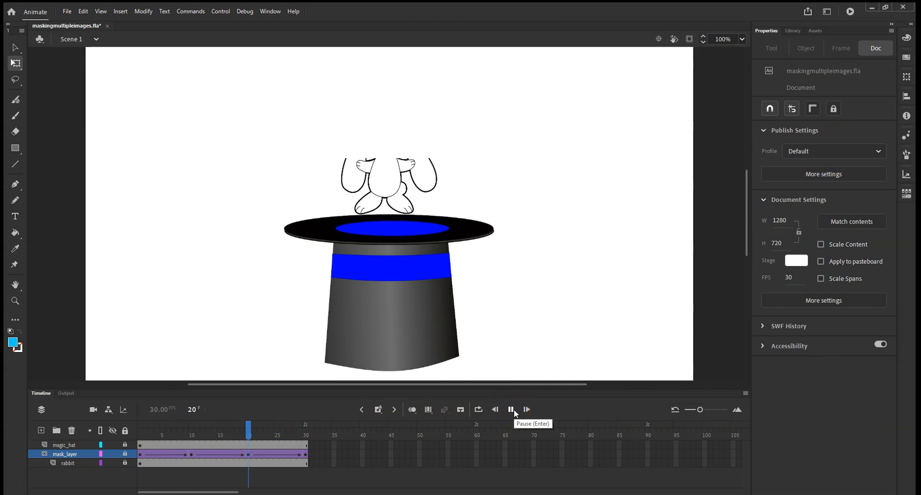
{"action": "left_click", "coordinate": [392, 90]}
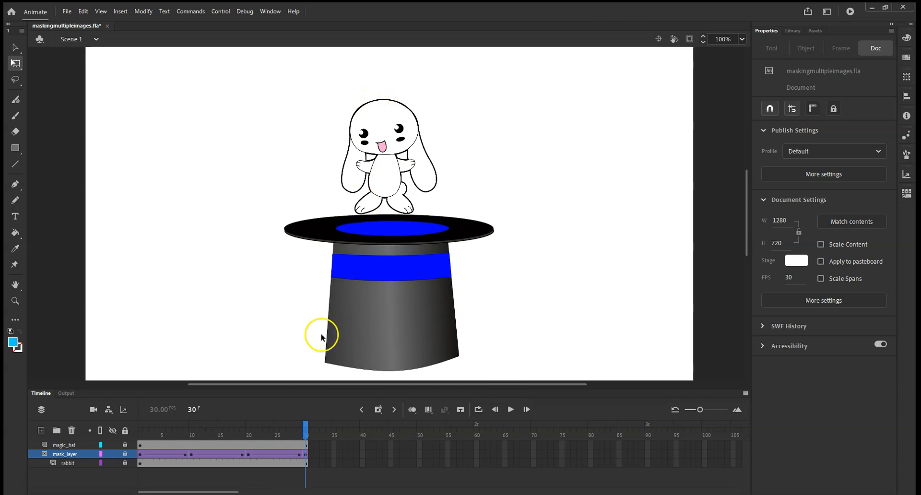